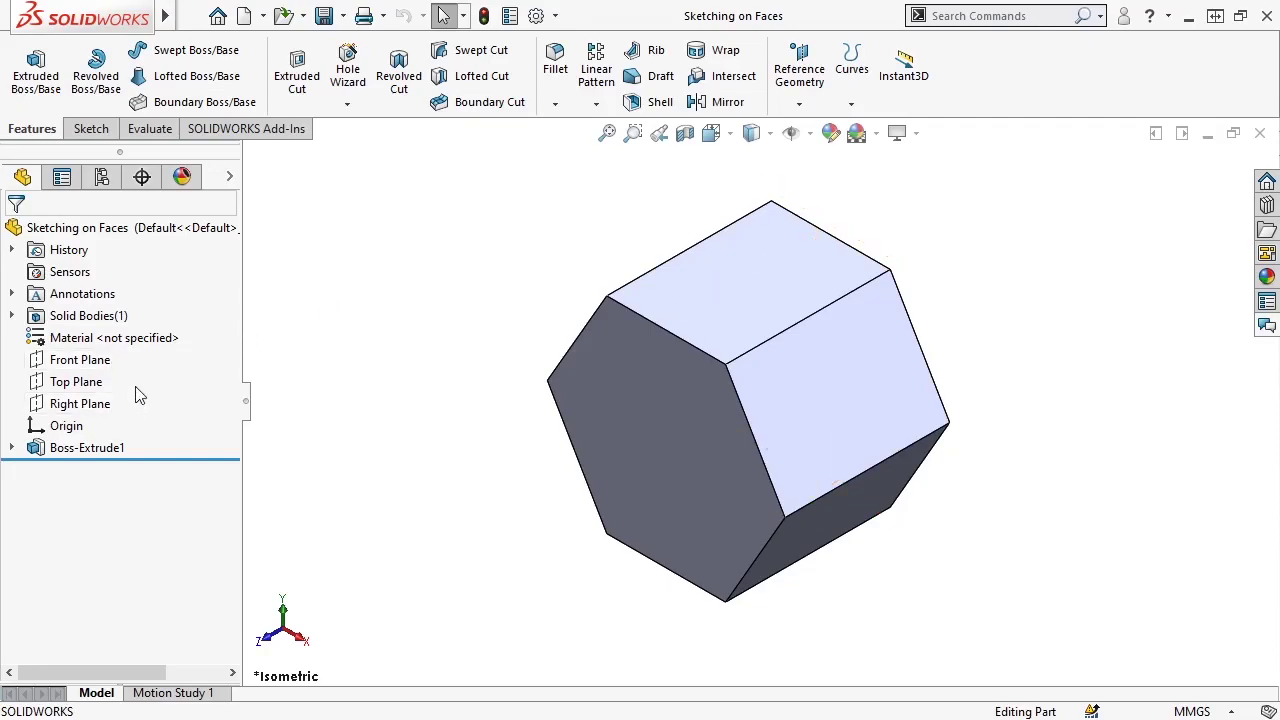
Start a new sketch from the Sketch tab on the hexagonal prism part.
left_click(91, 128)
left_click(38, 90)
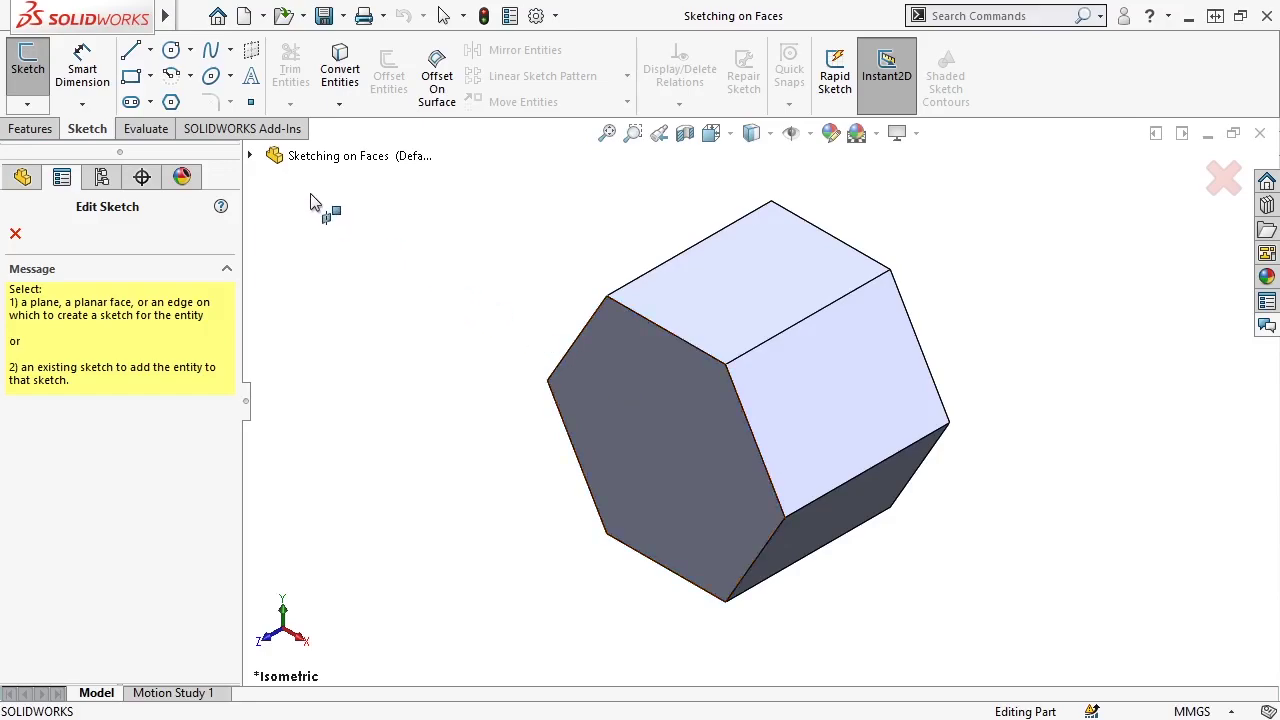
Begin Sketch3 on the prism's front hexagonal face.
left_click(251, 160)
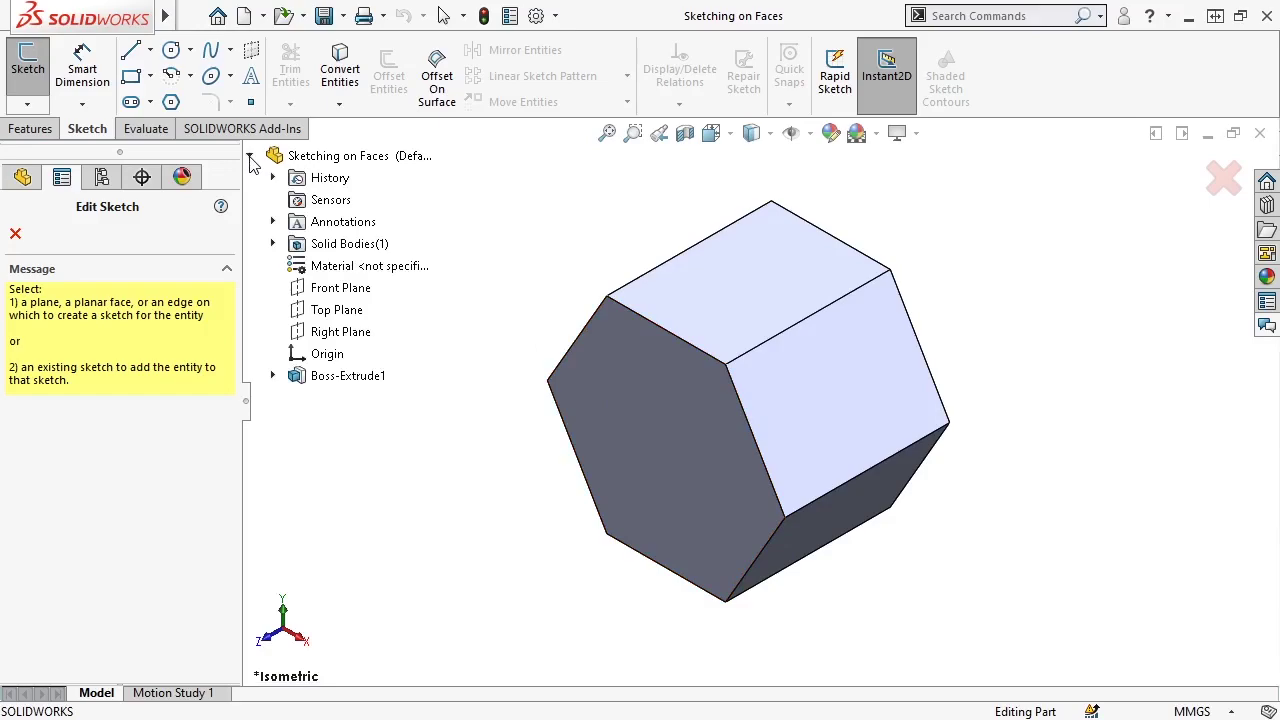
left_click(651, 421)
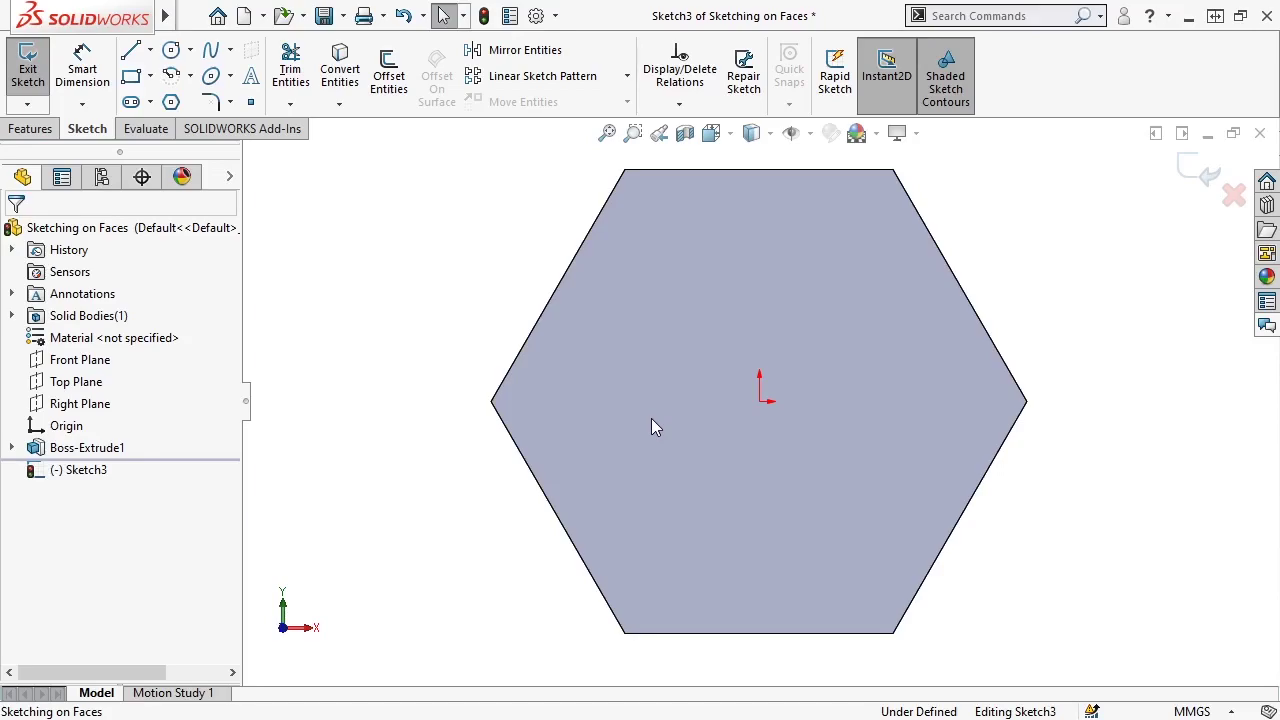
Draw a corner rectangle to the right of the hexagon in Sketch3.
scroll(651, 418, "up", 2)
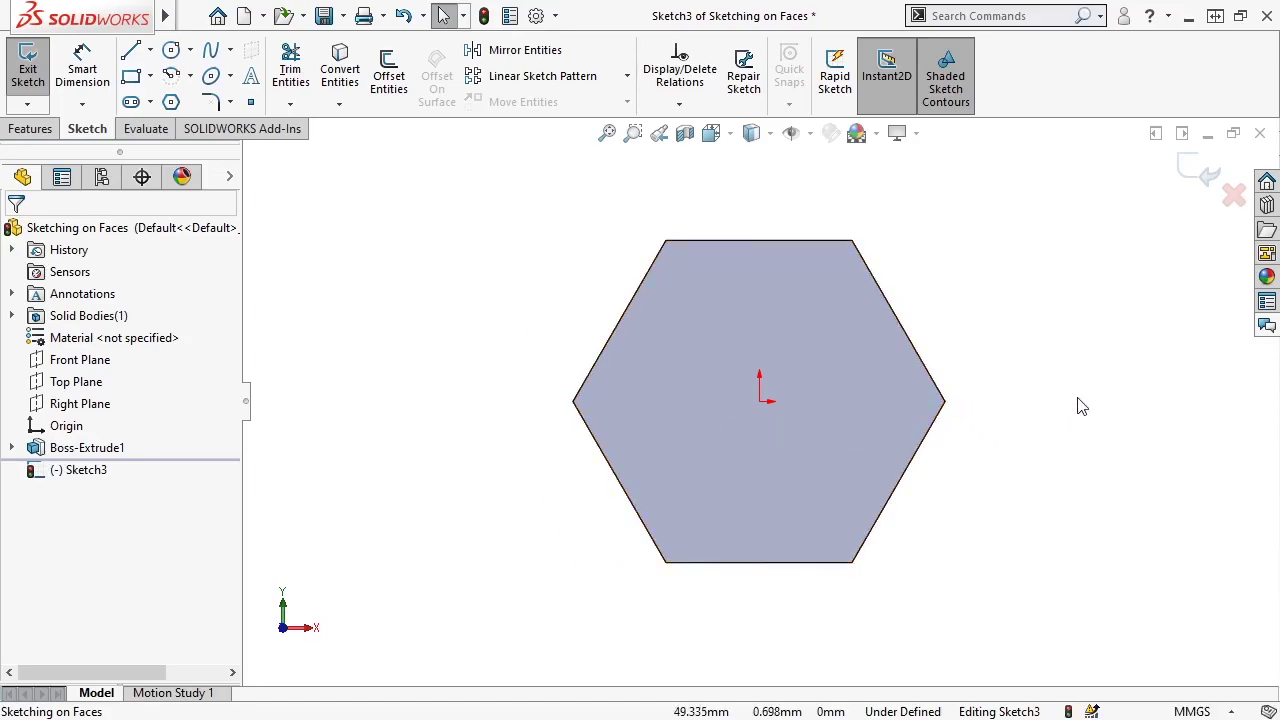
middle_click_drag(1077, 403, 826, 394, "ctrl")
key("s")
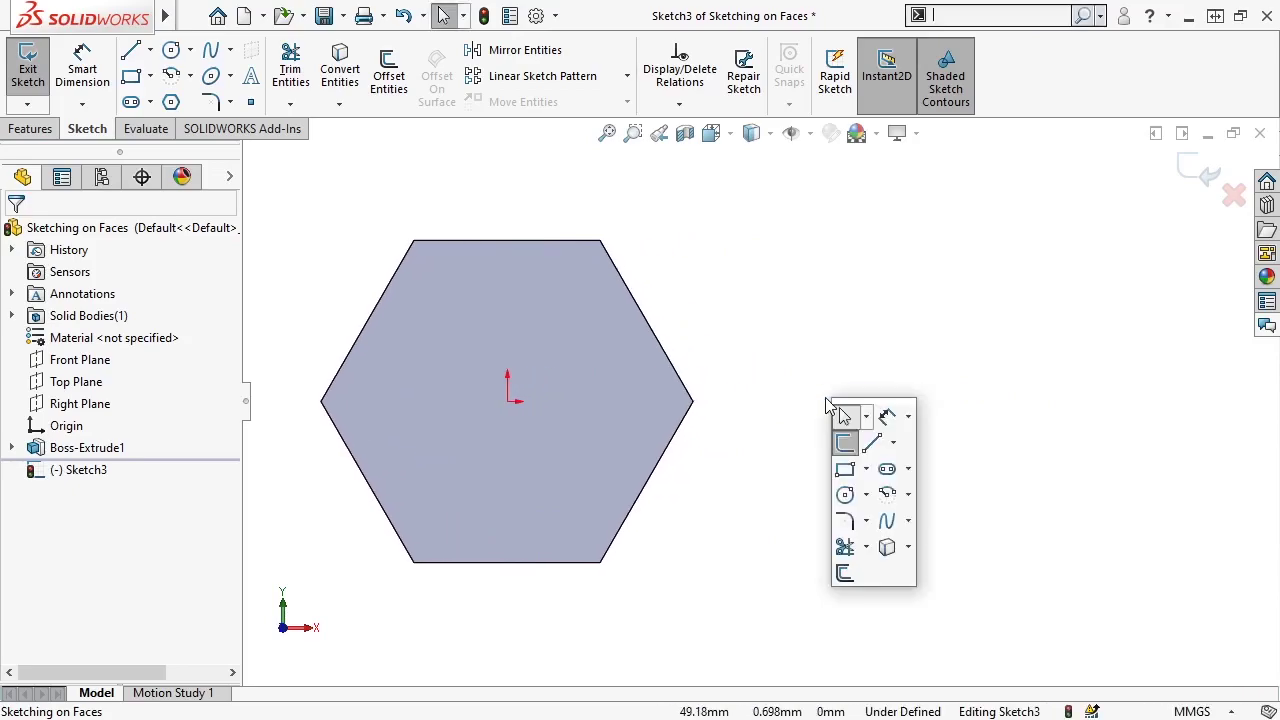
left_click(845, 468)
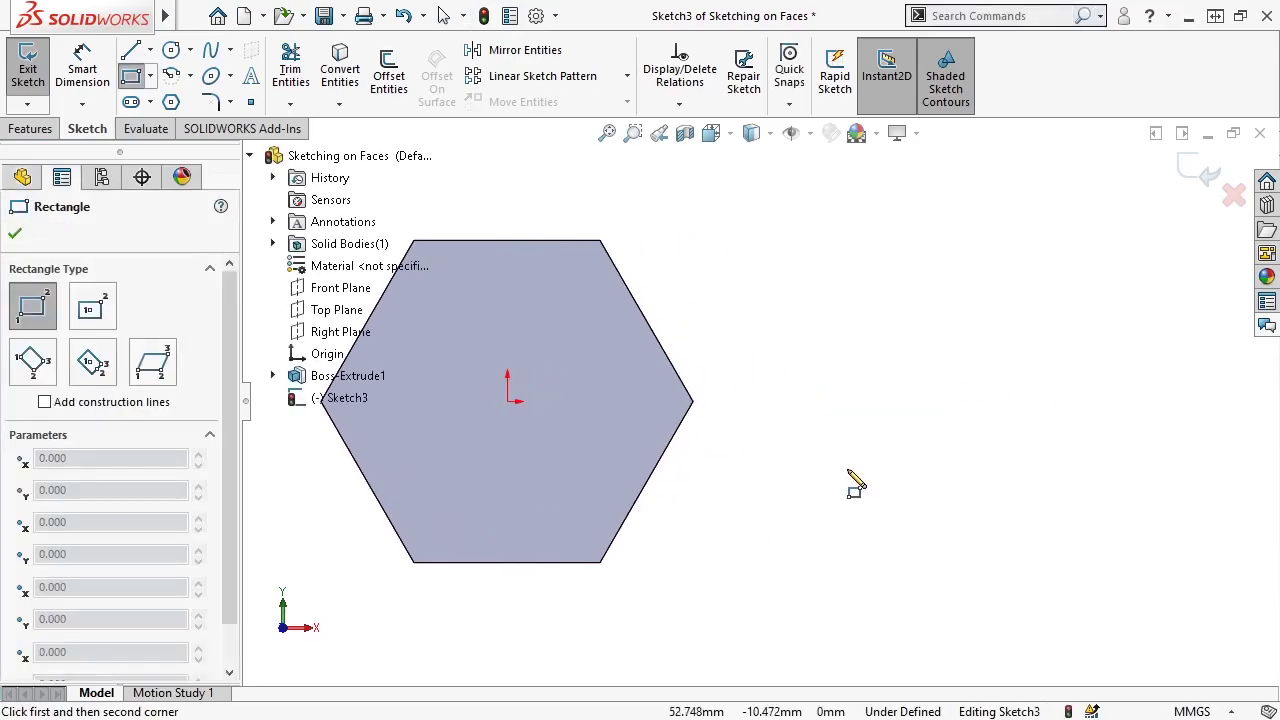
left_click(792, 451)
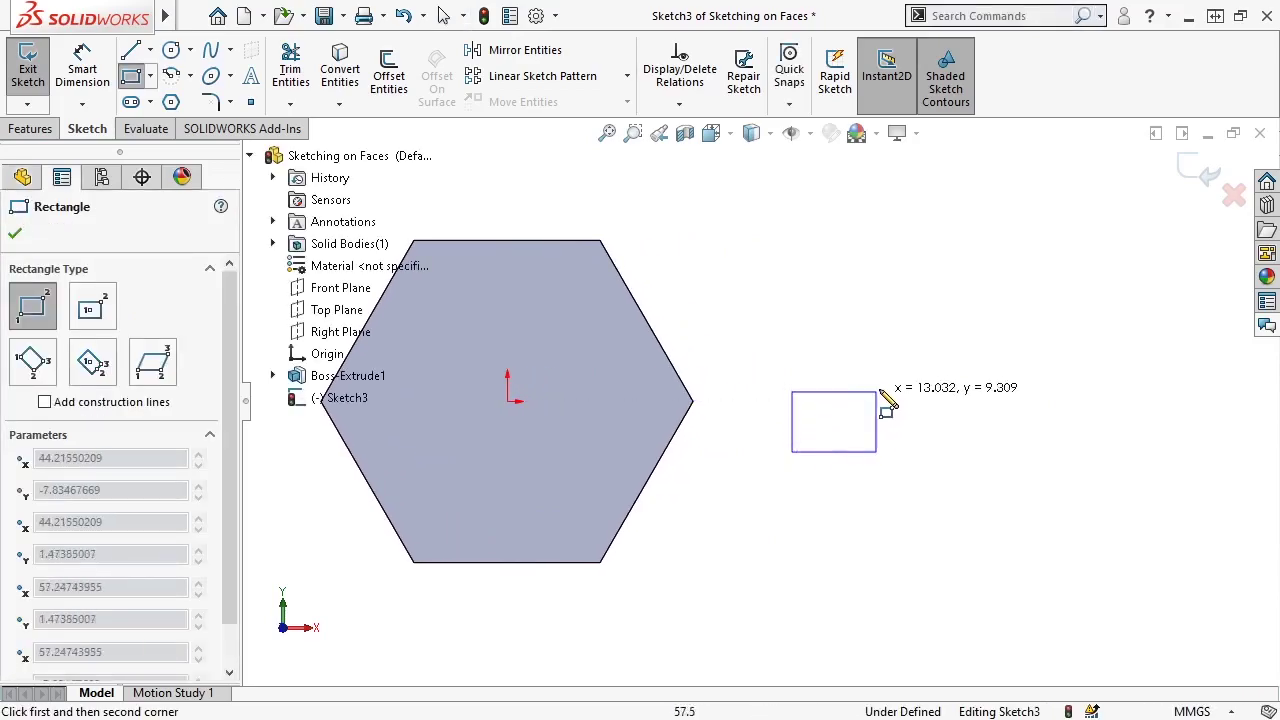
left_click(934, 361)
key("Escape")
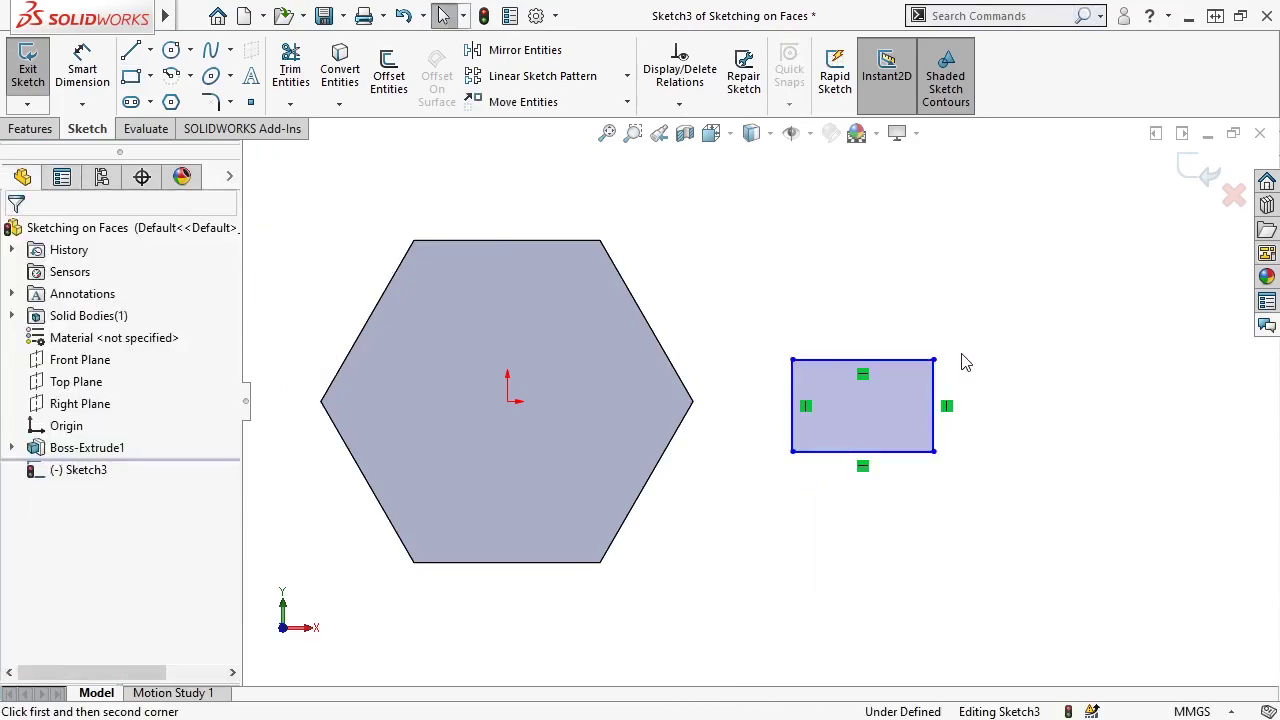
mouse_move(1057, 406)
middle_mouse_down()
mouse_move(894, 399)
mouse_move(1060, 404)
middle_mouse_up()
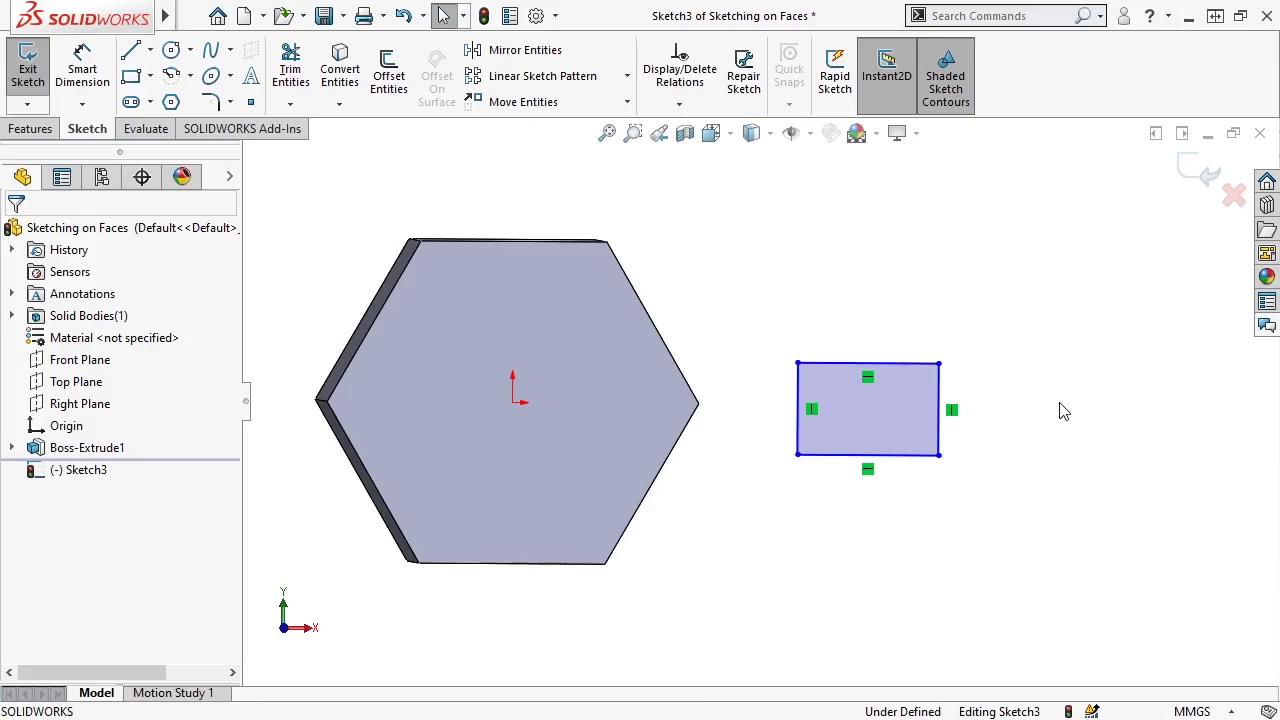
In Front view, delete the rectangle's four lines and zoom the hexagon to fit.
key("space")
left_click(1080, 510)
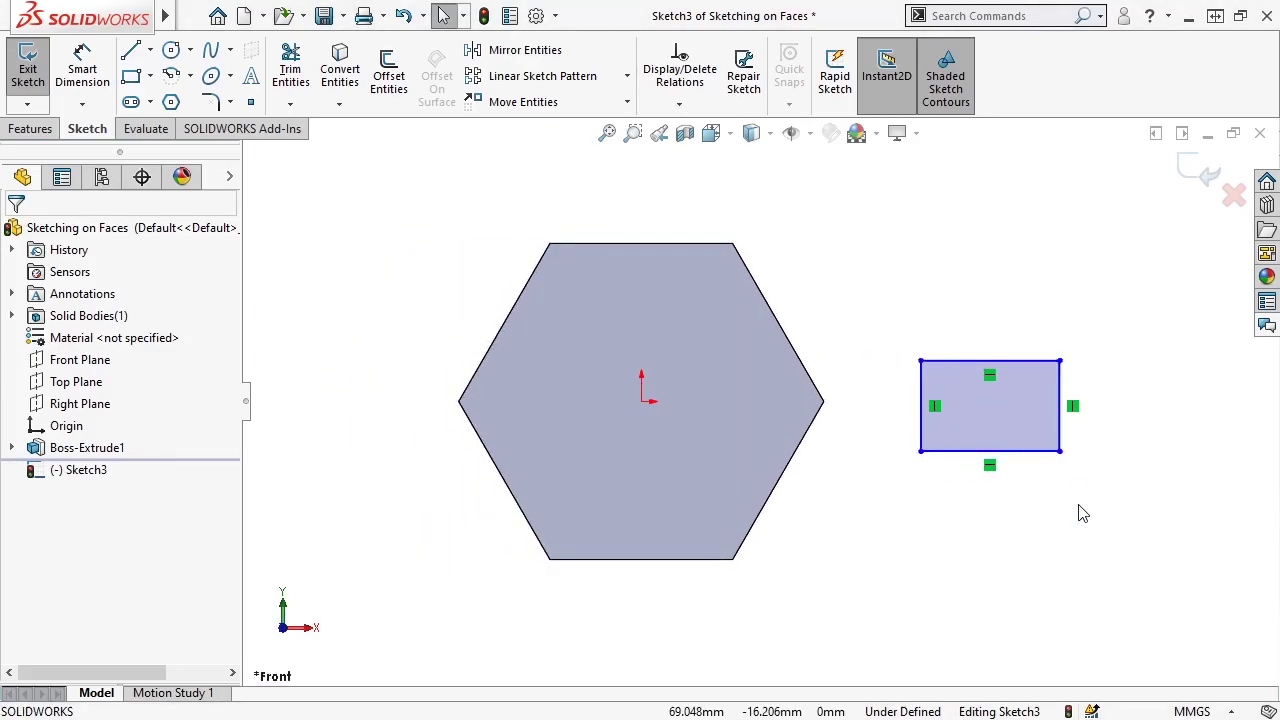
left_click_drag(1090, 498, 890, 333)
key("Delete")
key("f")
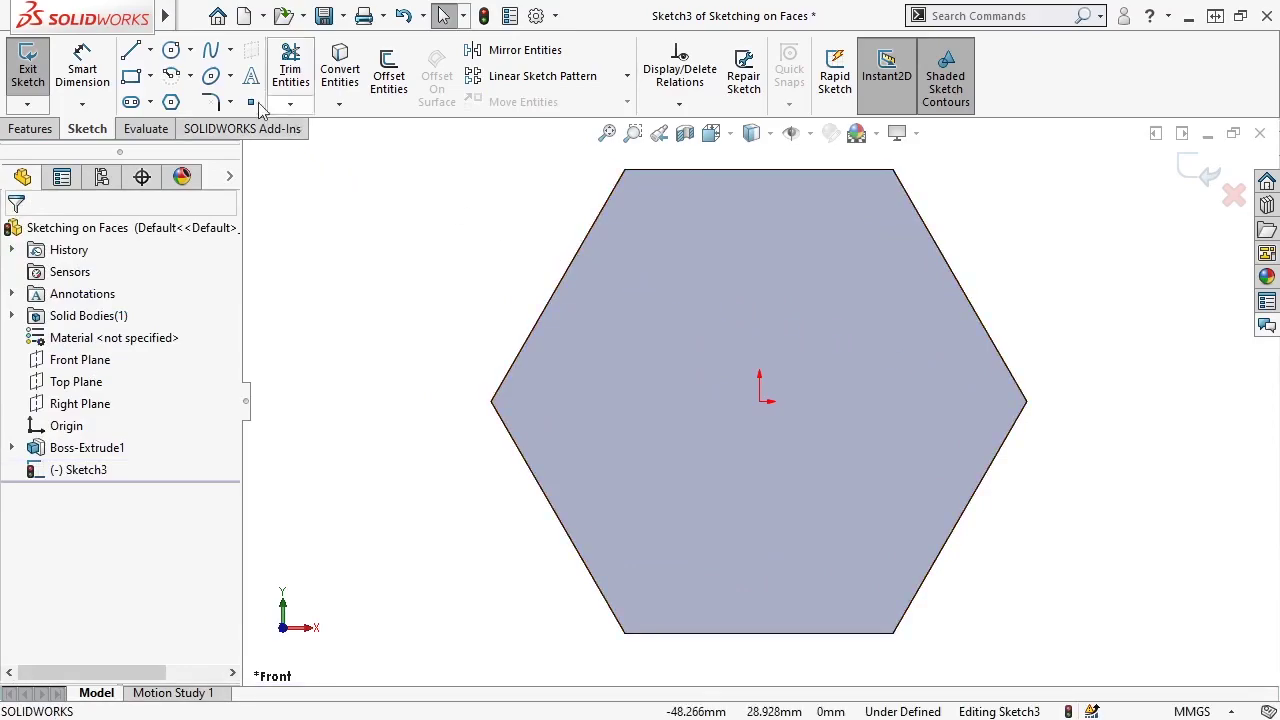
Sketch a circle with its centre snapped to the sketch origin.
left_click(174, 55)
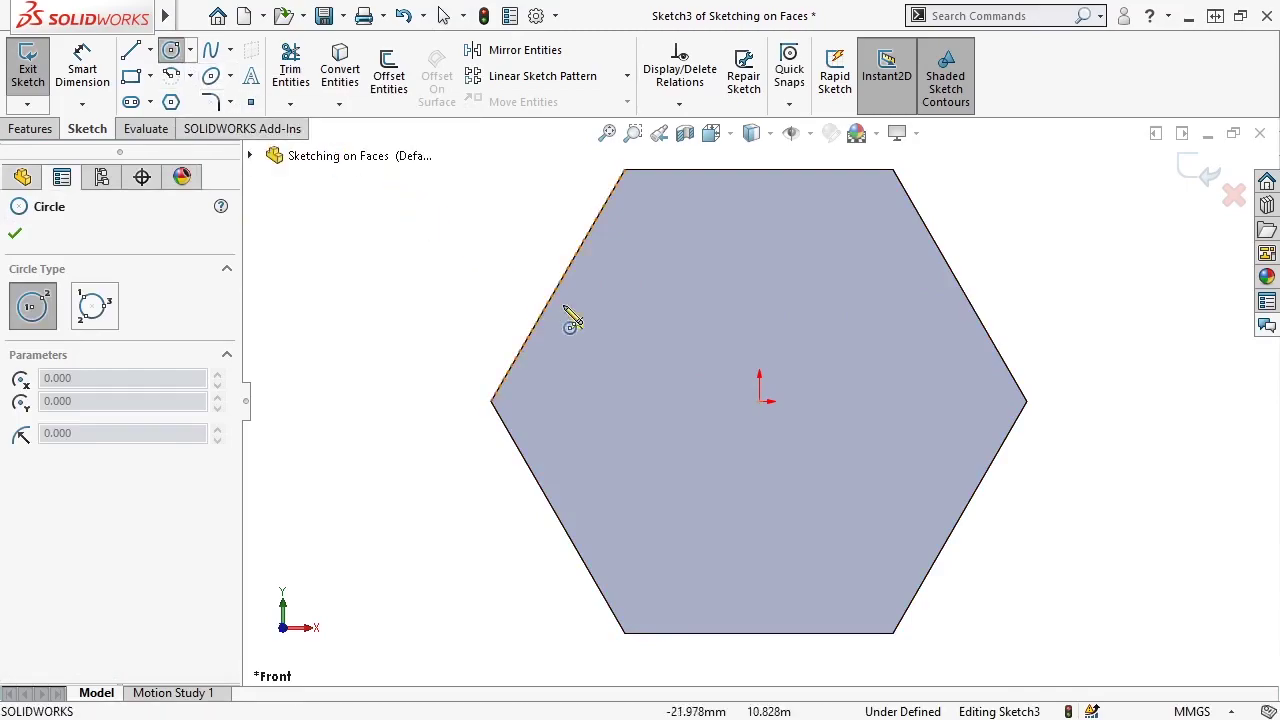
left_click(760, 401)
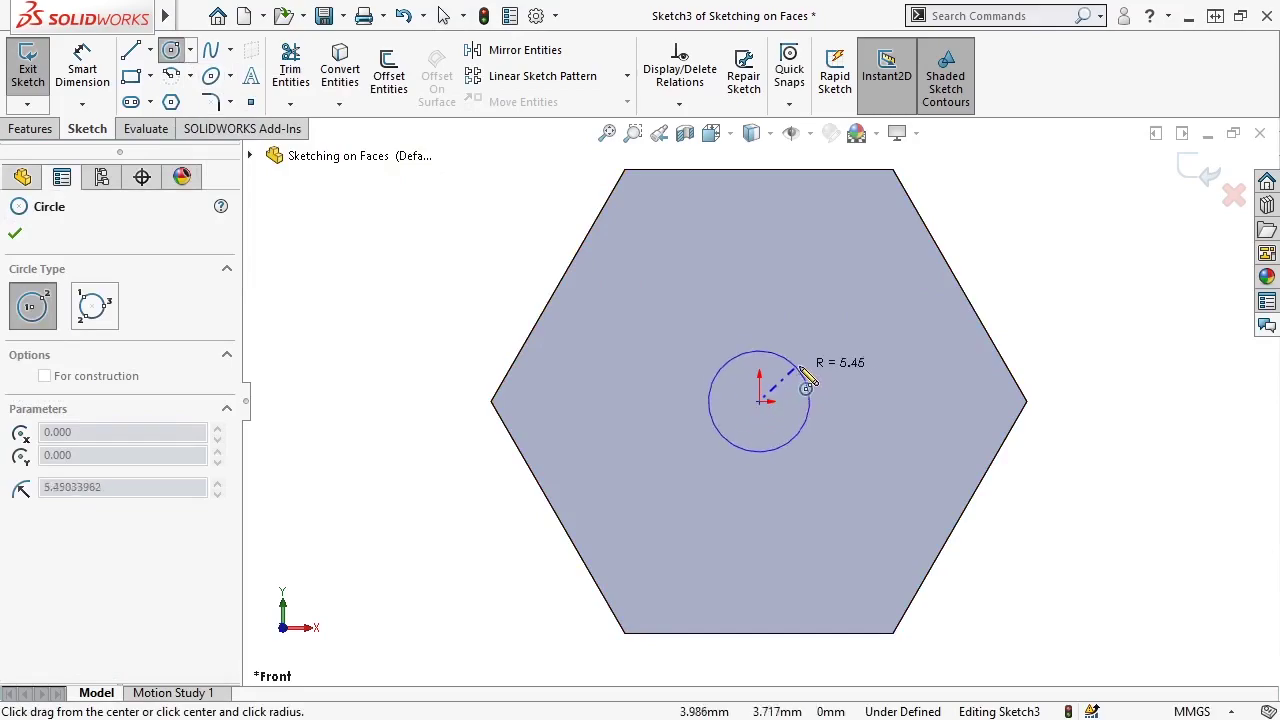
left_click(860, 326)
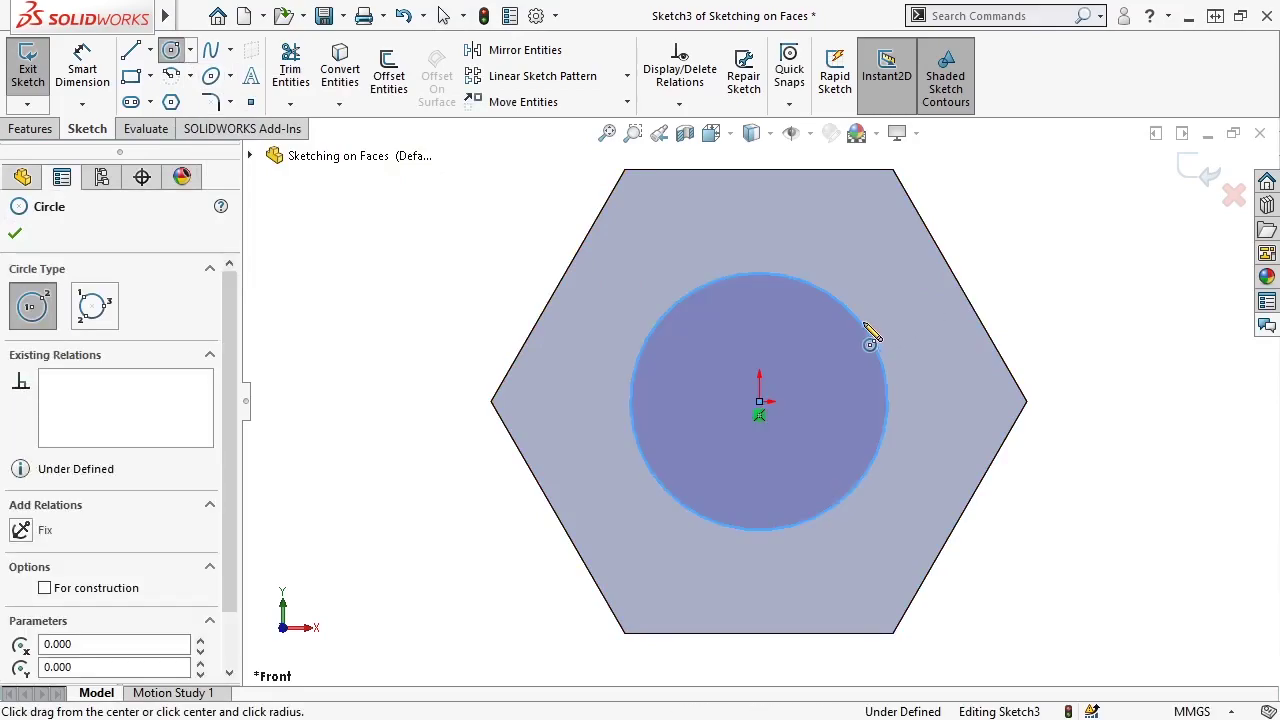
key("Escape")
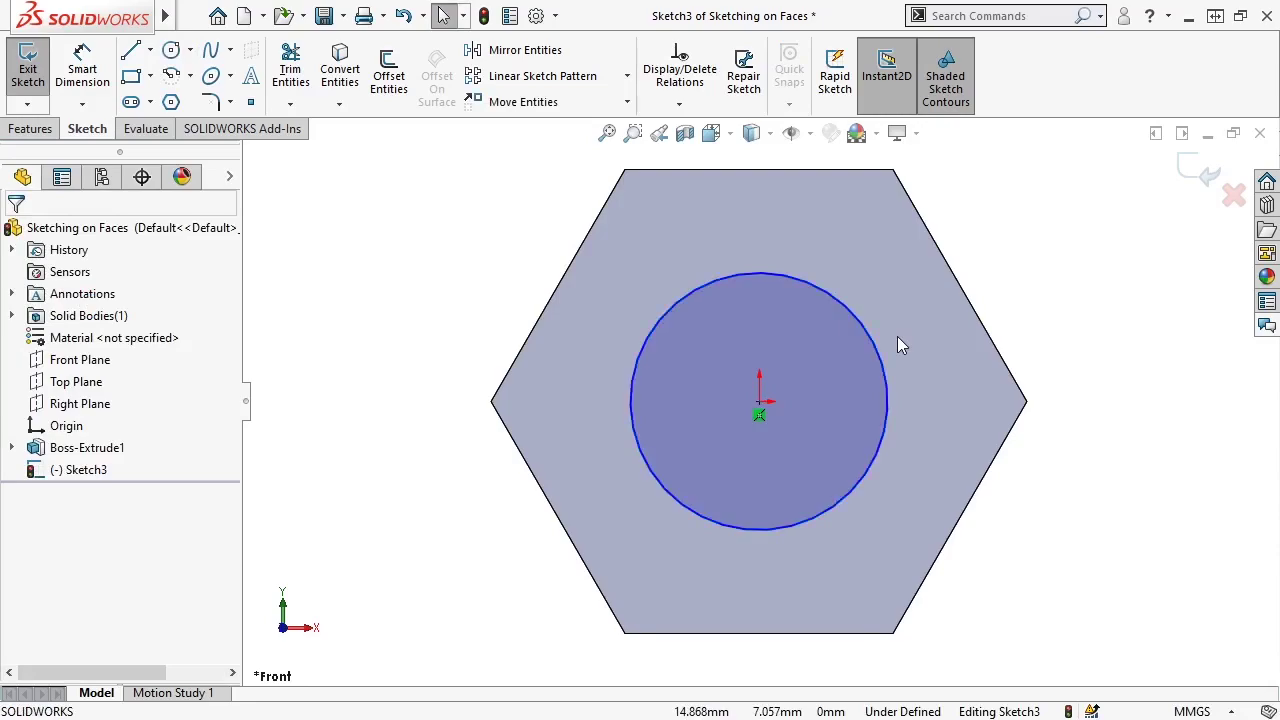
Add a 30 mm diameter Smart Dimension to the circle.
left_click(84, 72)
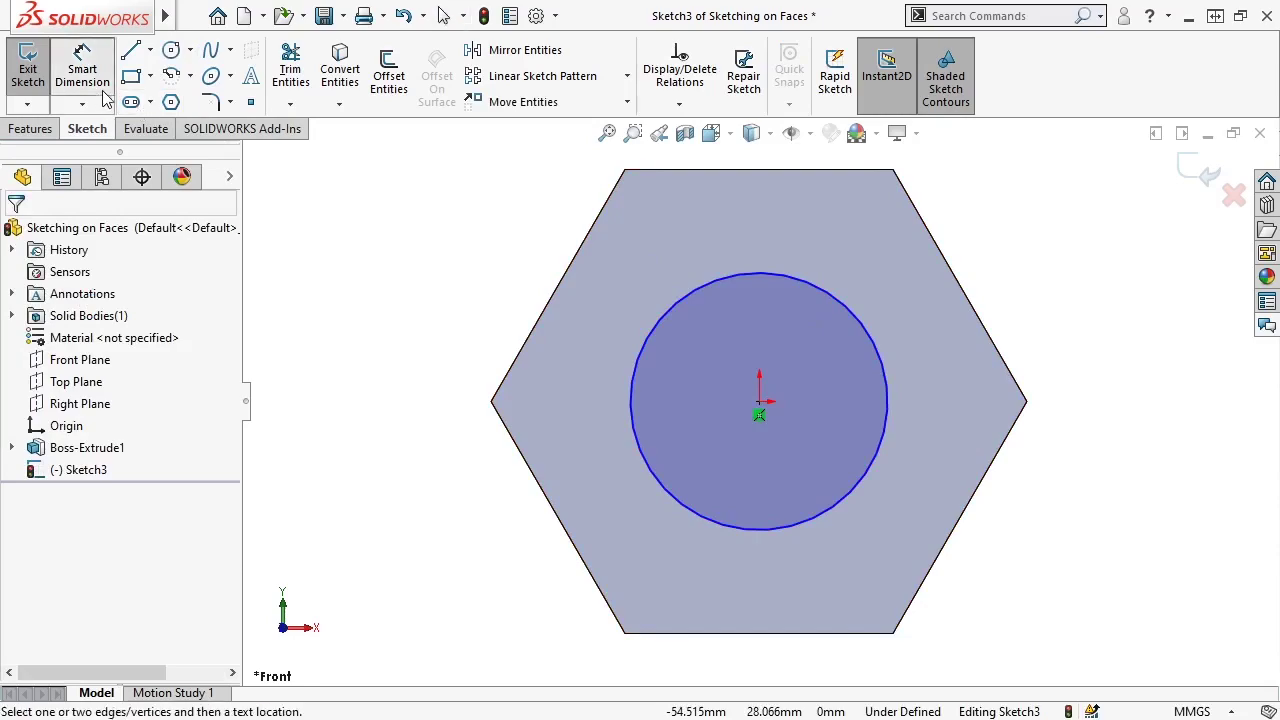
left_click(838, 310)
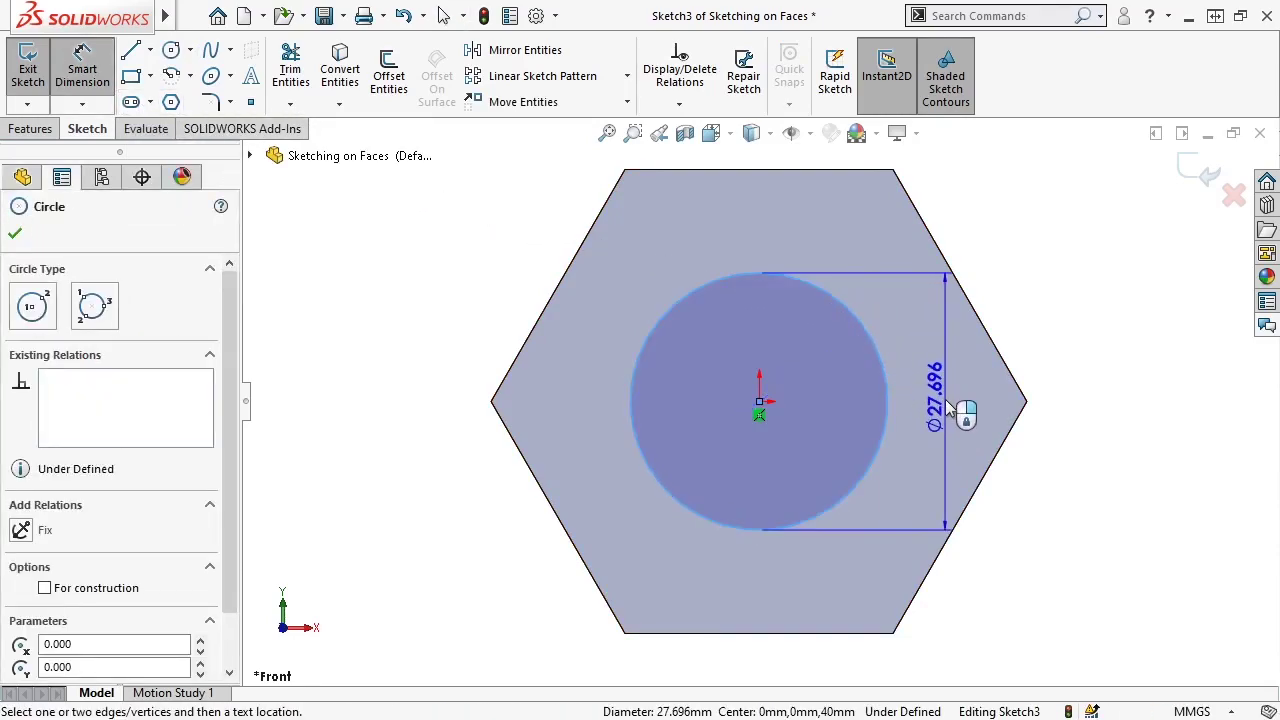
left_click(948, 410)
type("30")
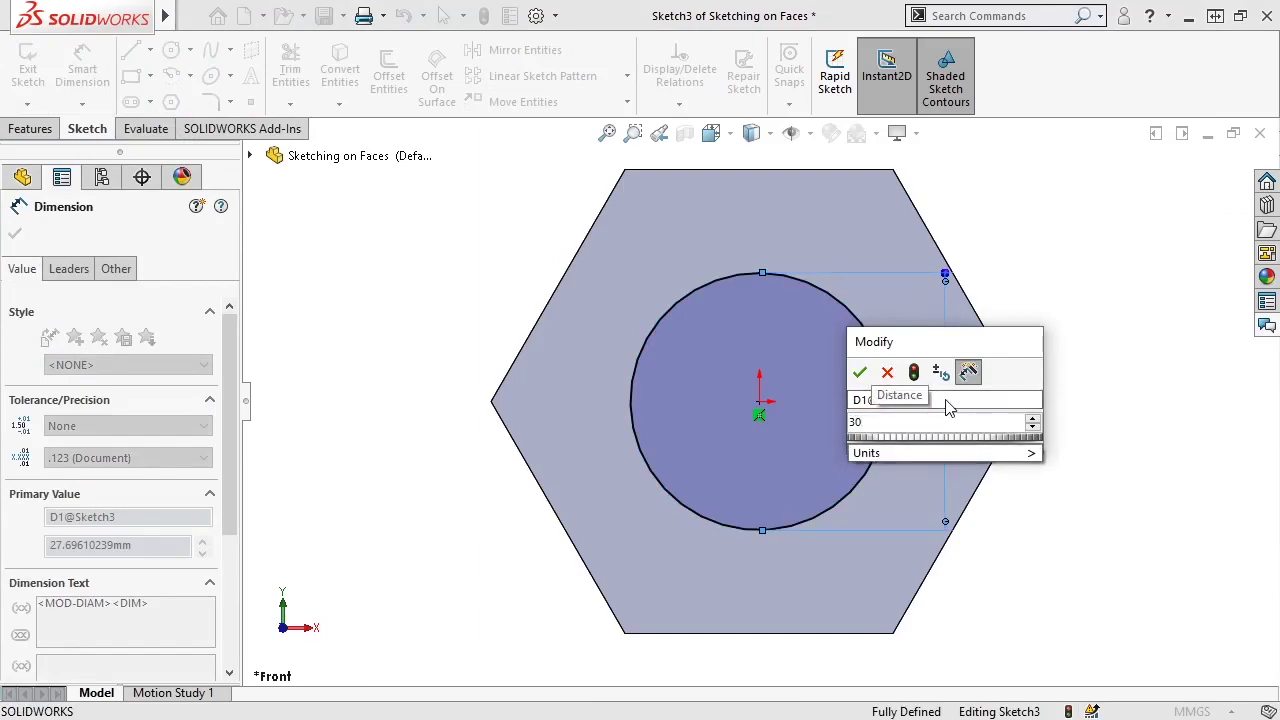
key("Return")
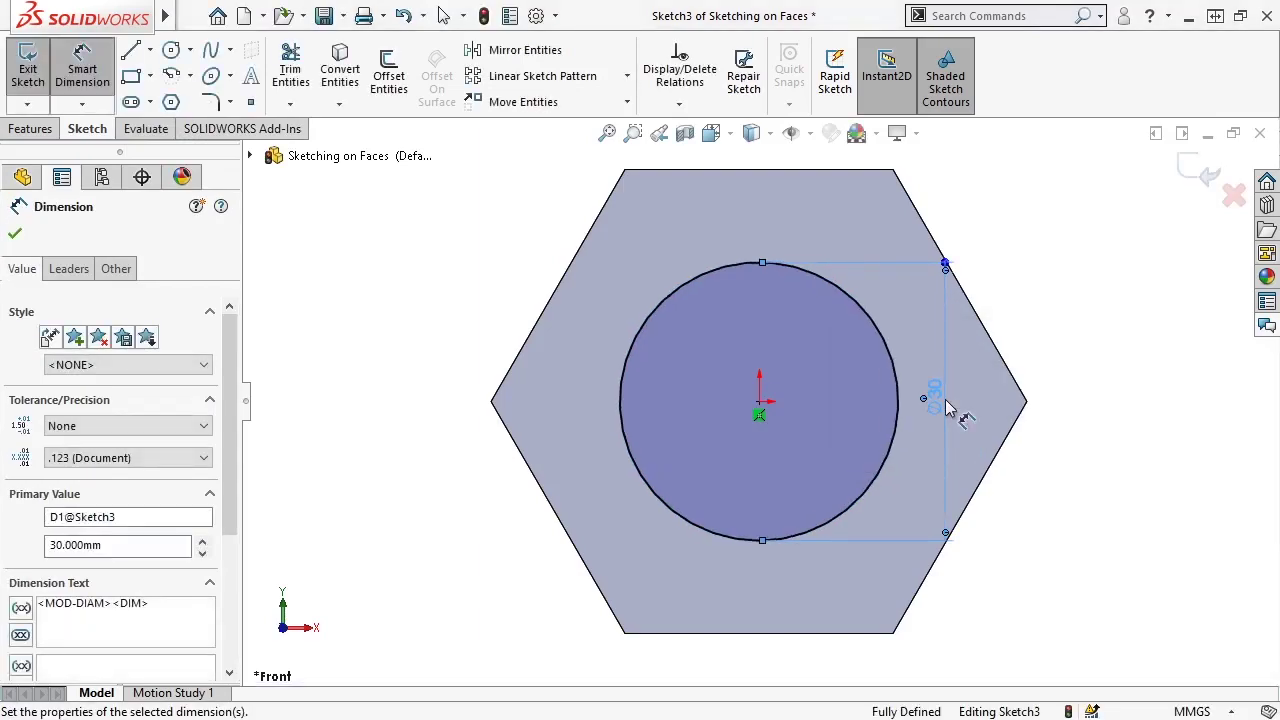
key("Escape")
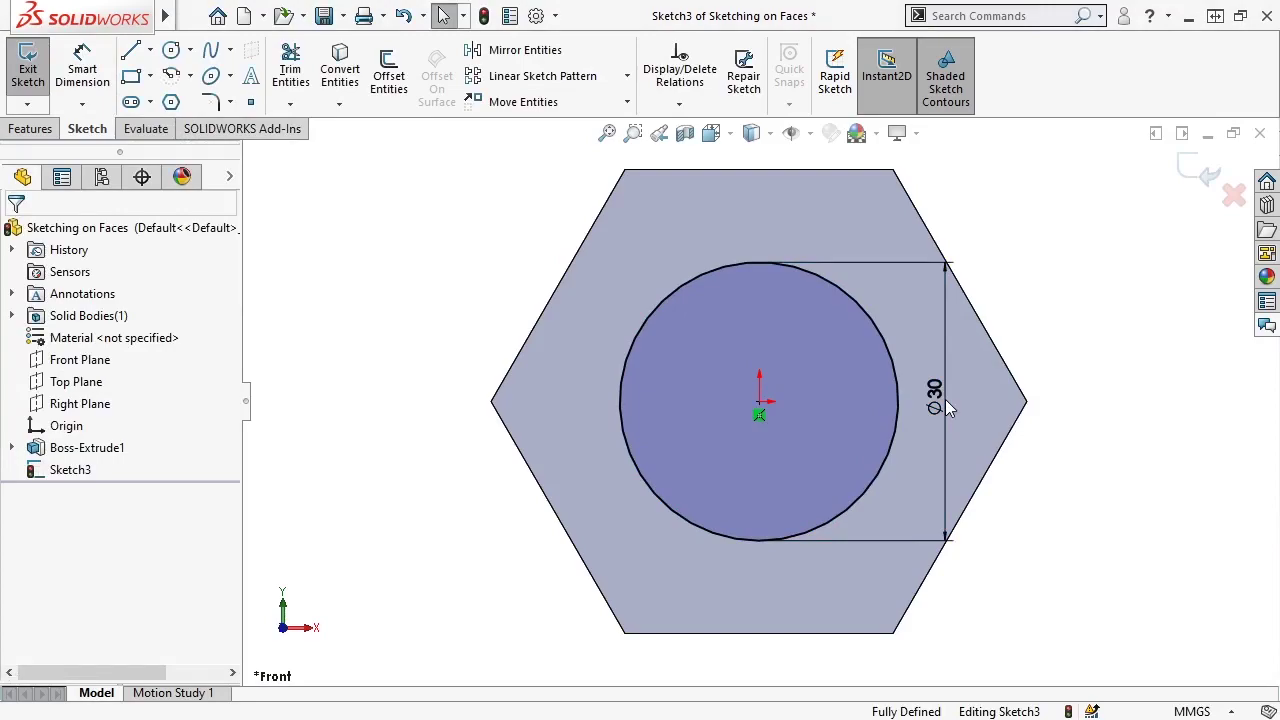
Switch the view to Isometric, ready for feature commands.
key("space")
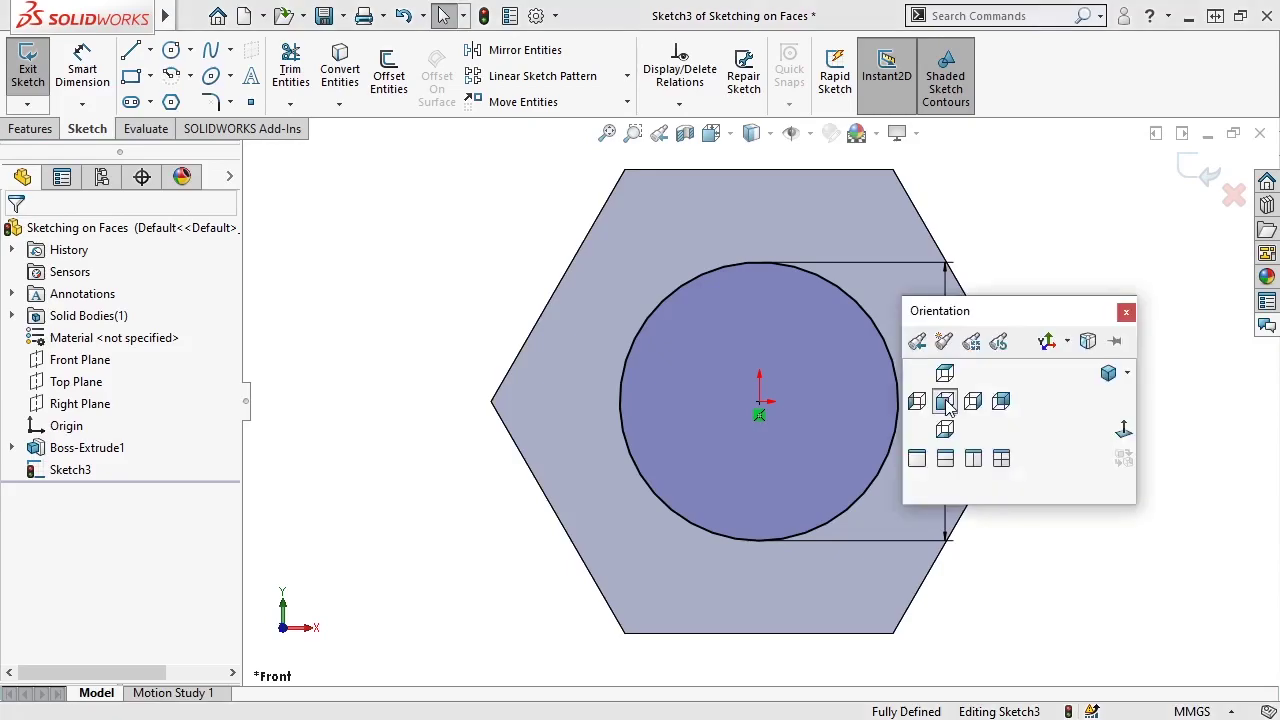
left_click(1111, 375)
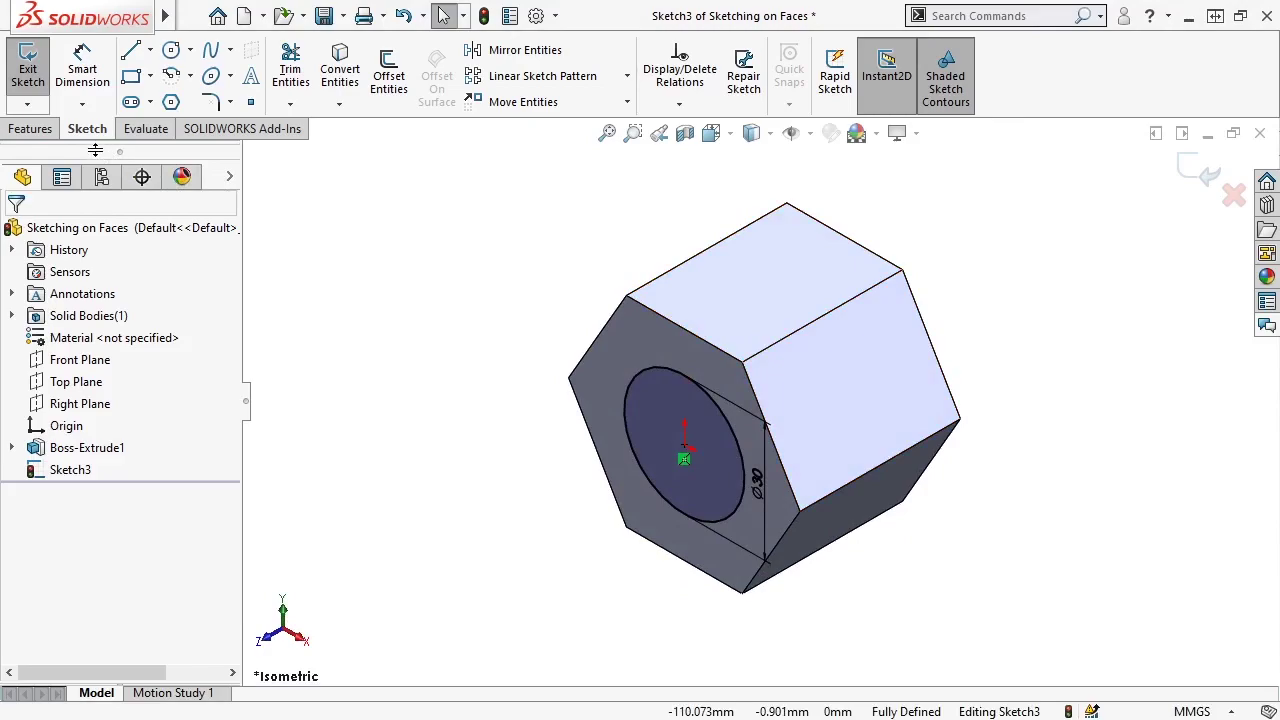
left_click(52, 133)
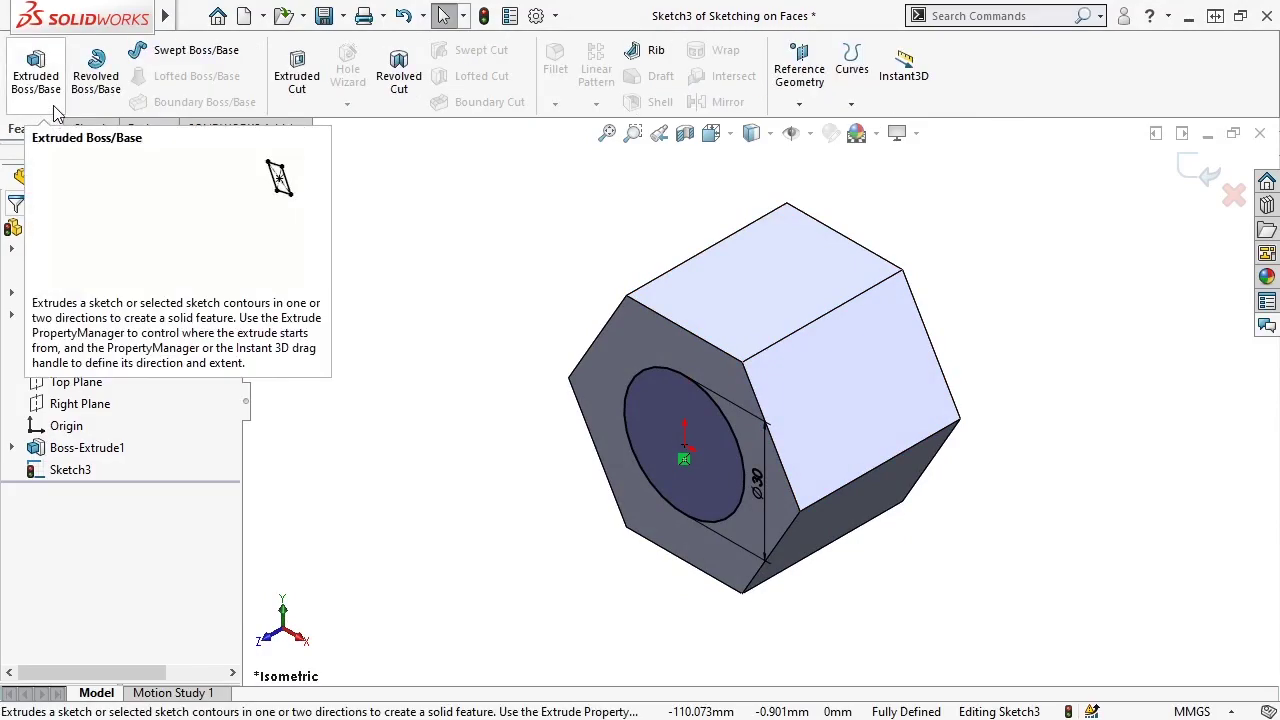
Extrude the 30 mm circle 75 mm out from the front face as Boss-Extrude2.
left_click(45, 80)
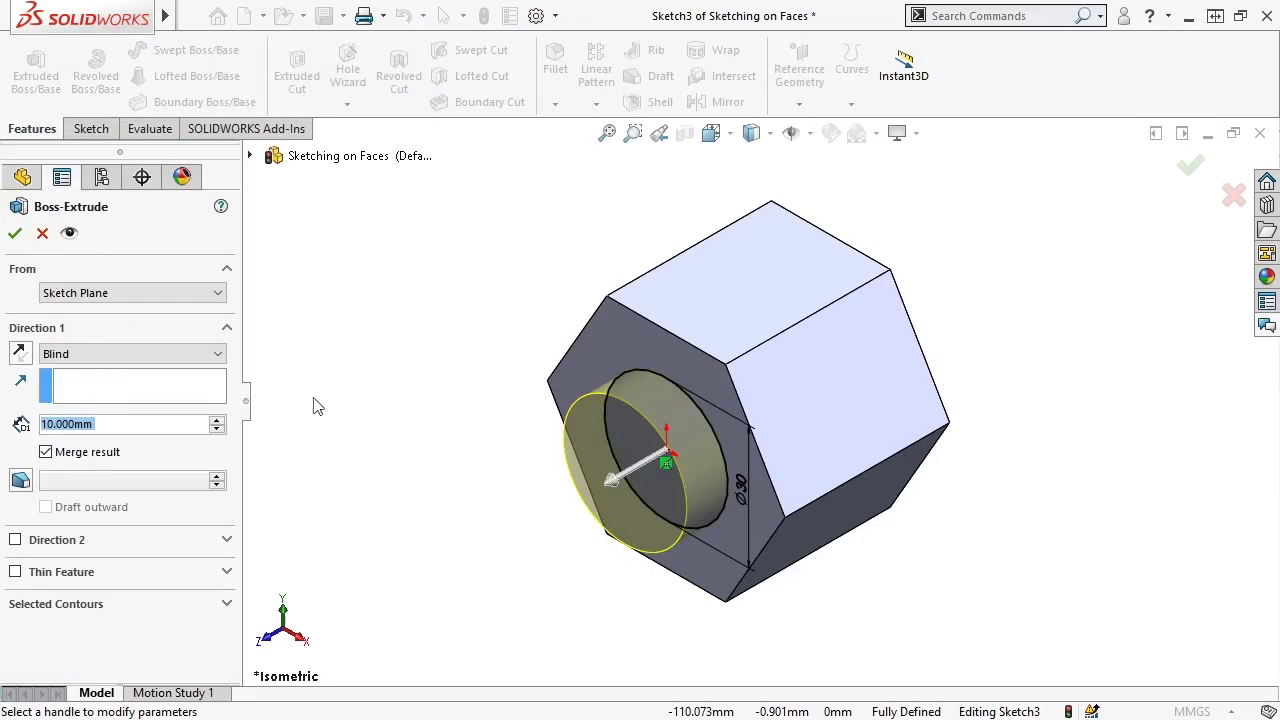
left_click_drag(614, 483, 275, 590)
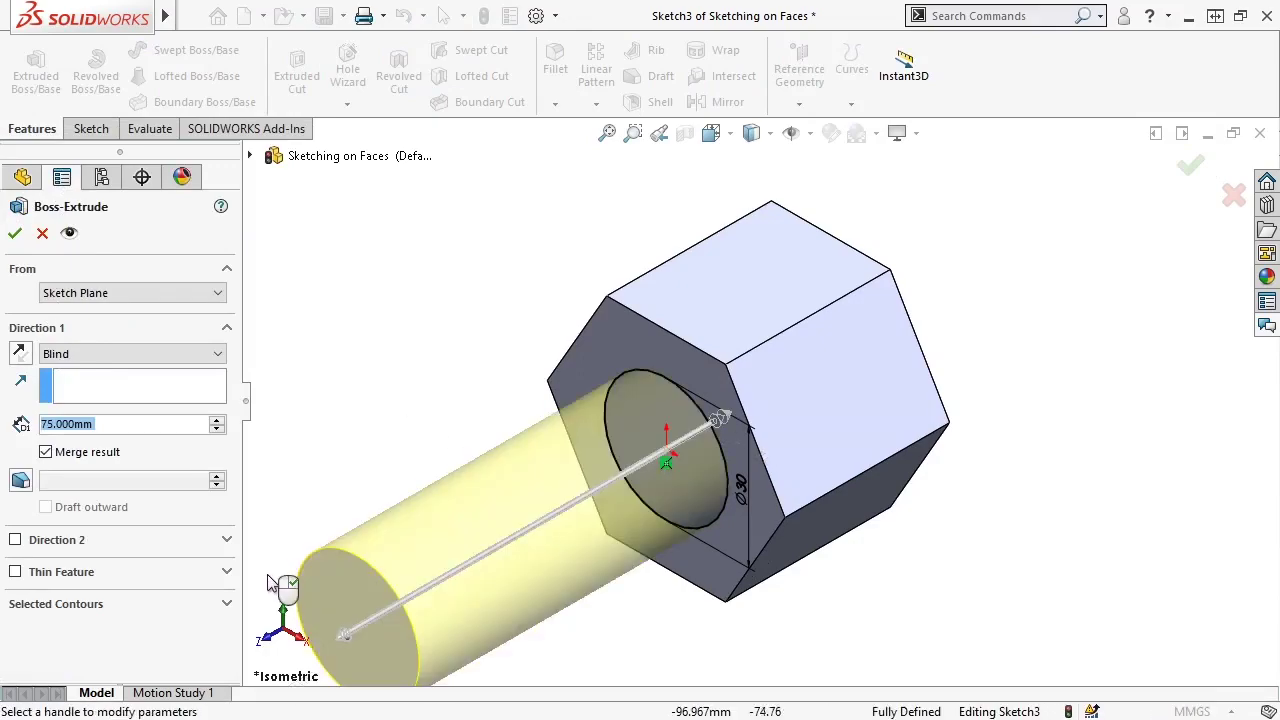
left_click(15, 233)
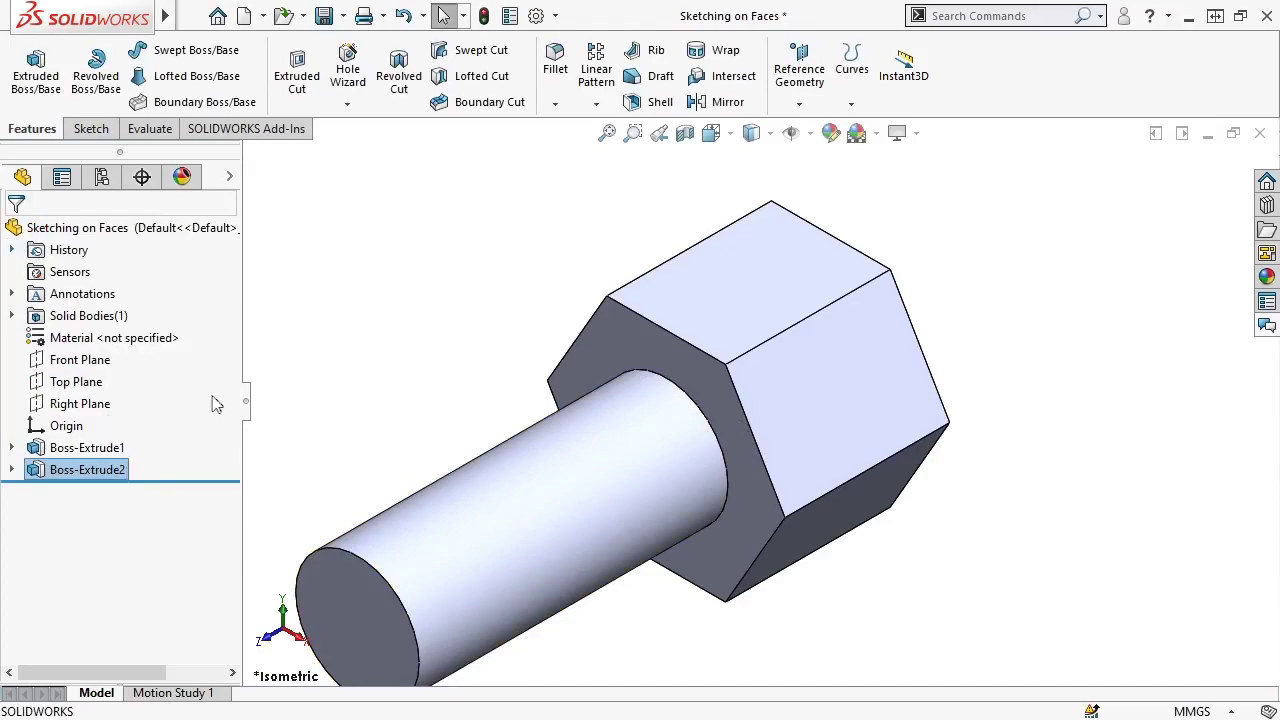
Zoom to fit the bolt, orbit it, then return to the Isometric view.
left_click(606, 138)
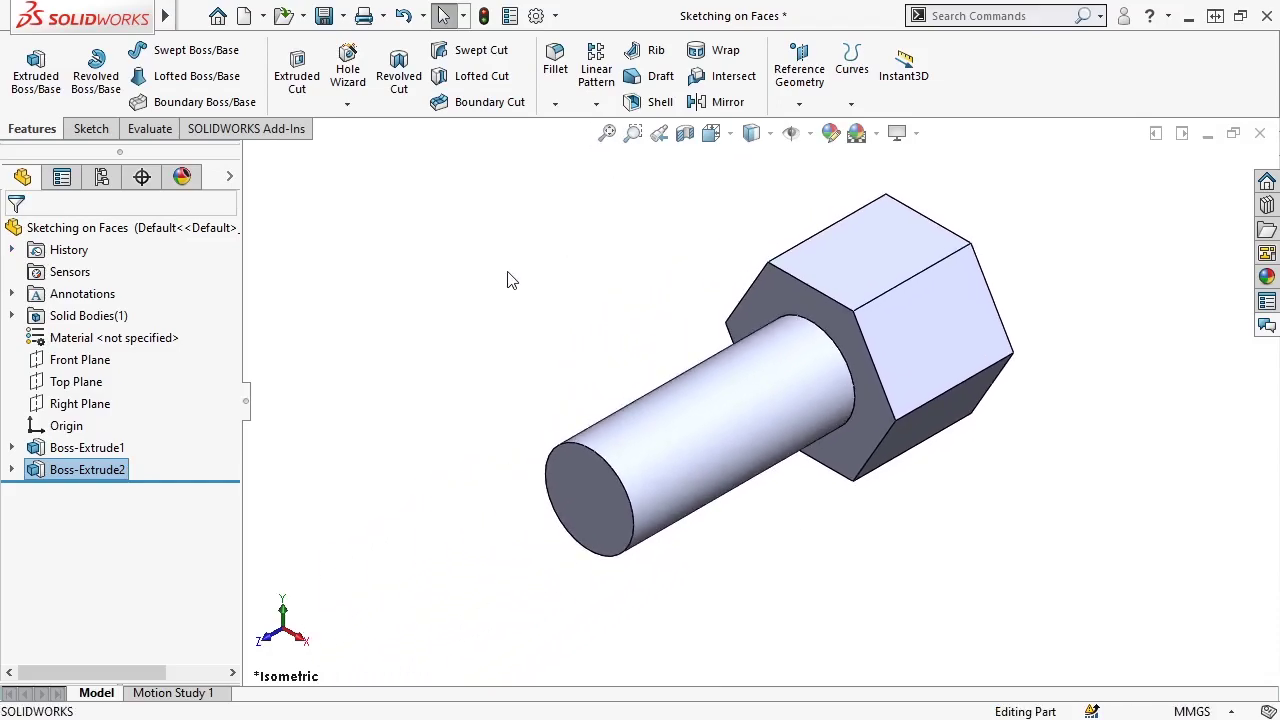
middle_click_drag(508, 277, 1063, 268)
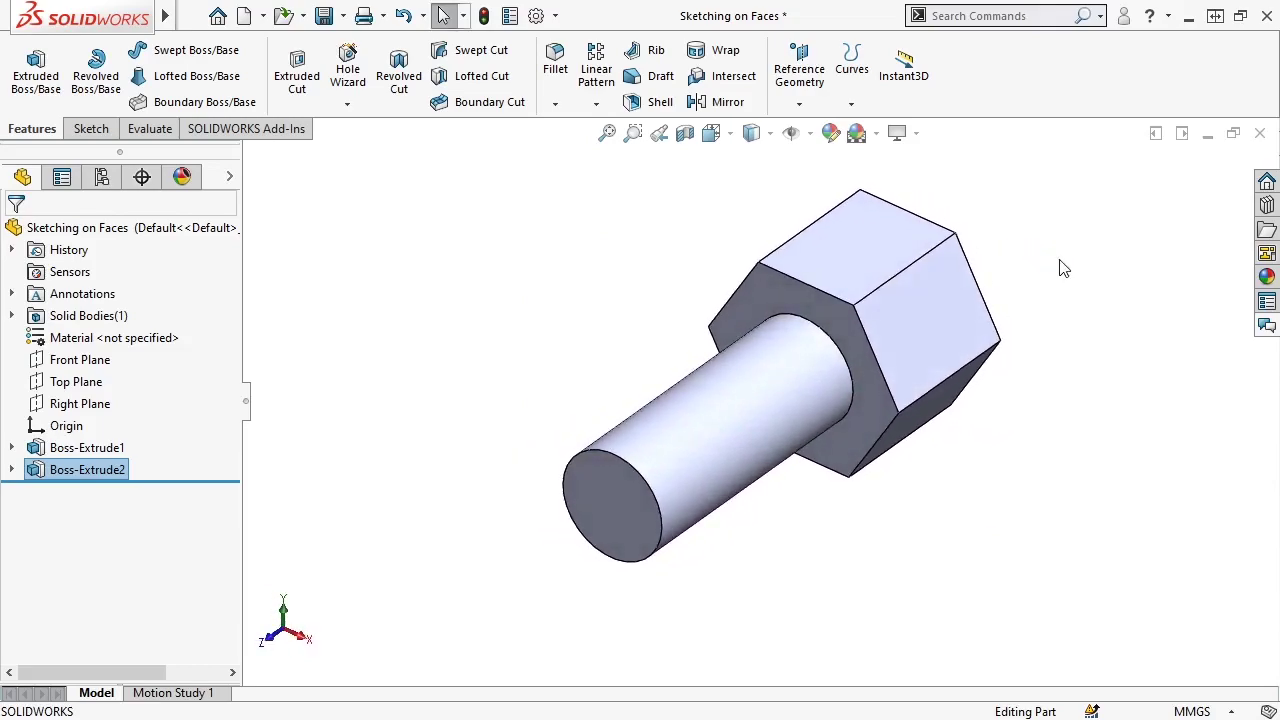
left_click(1063, 268)
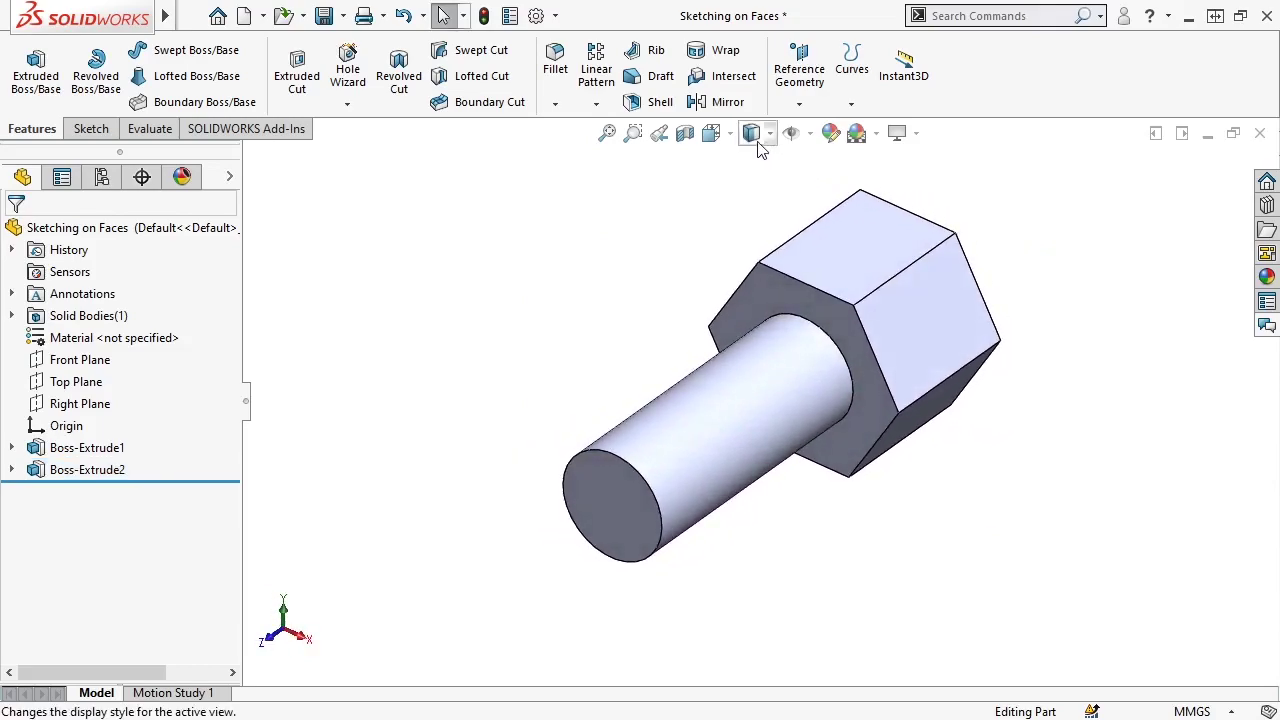
left_click(712, 133)
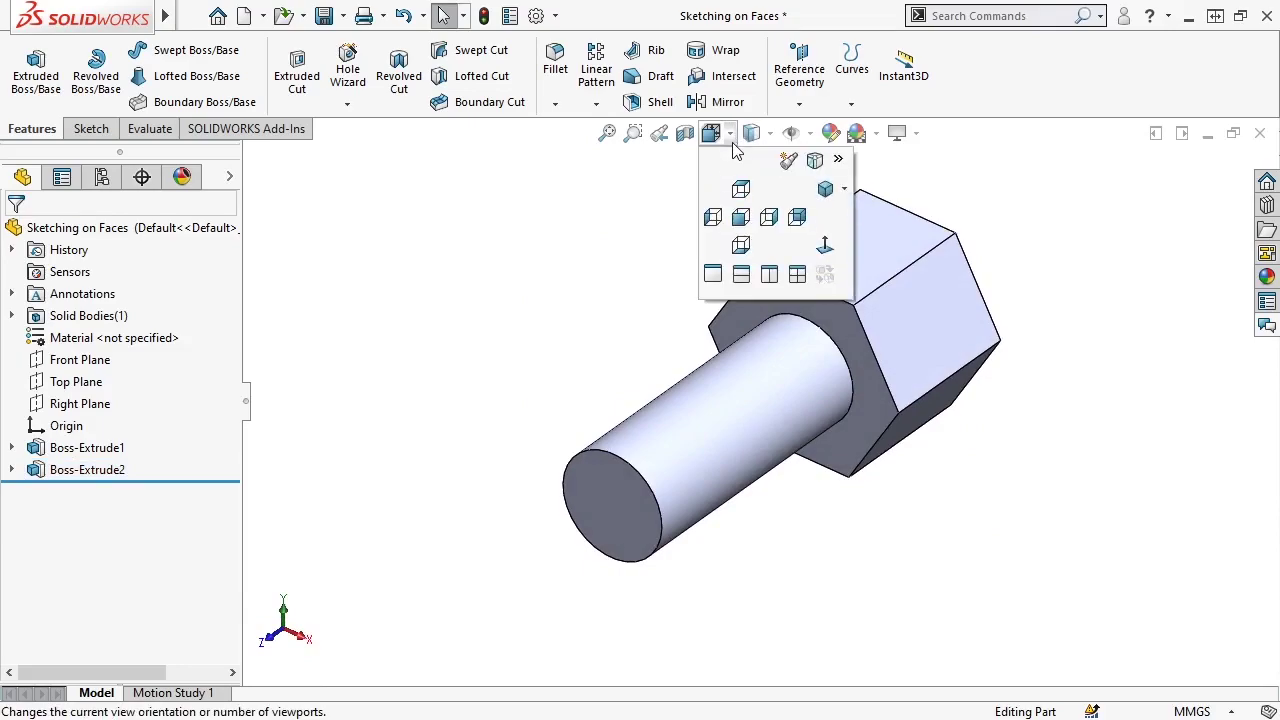
left_click(825, 189)
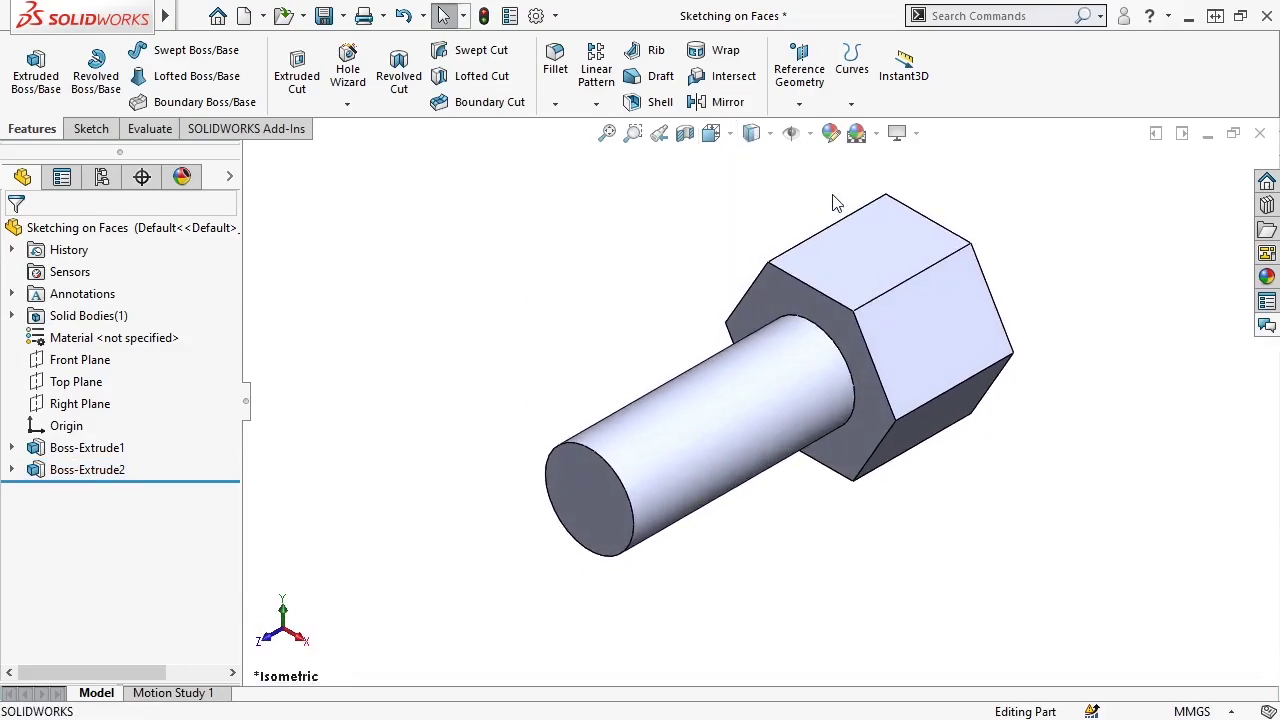